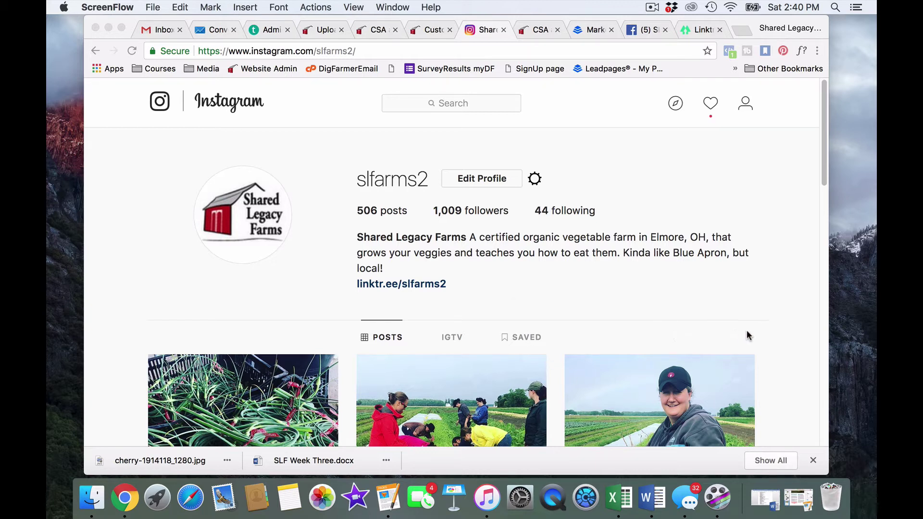
# Look over the slfarms2 Instagram profile and its recent posts, and glance at the Linktree admin page.
pyautogui.scroll(-1, 786, 348)
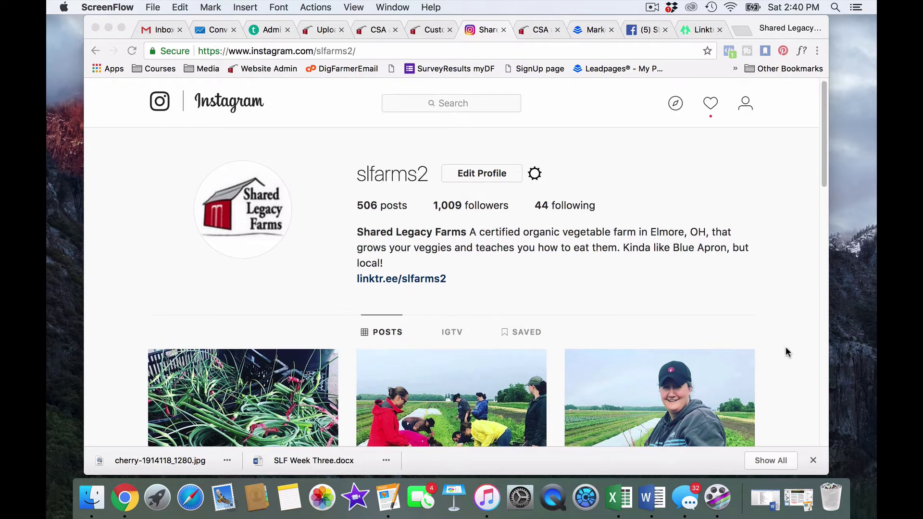
pyautogui.scroll(-5, 786, 352)
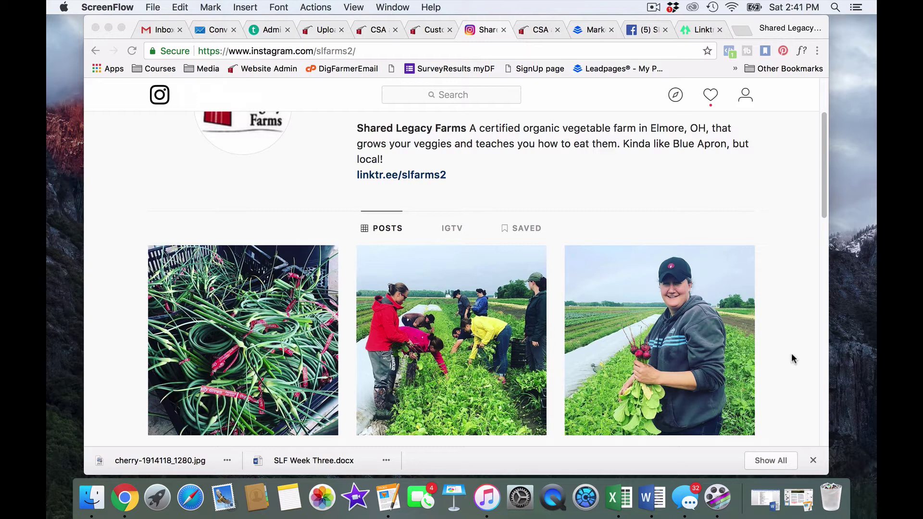
pyautogui.scroll(5, 758, 328)
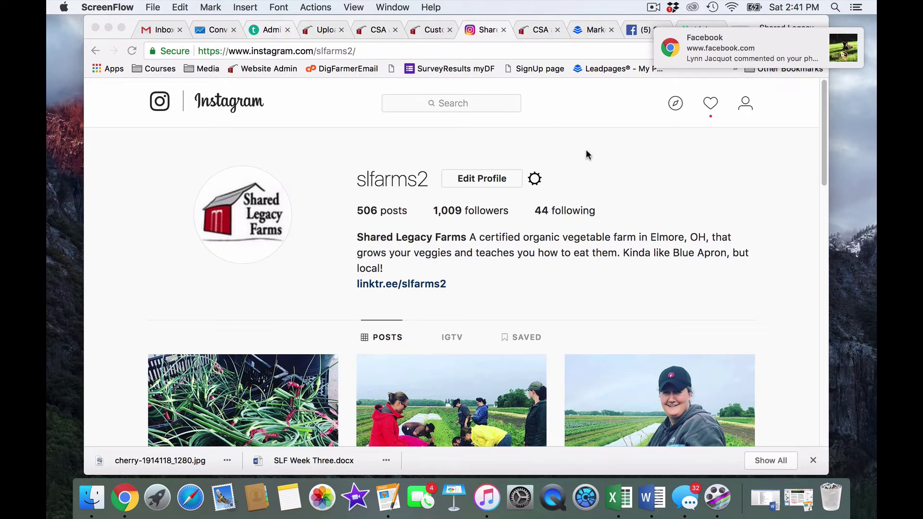
pyautogui.click(700, 30)
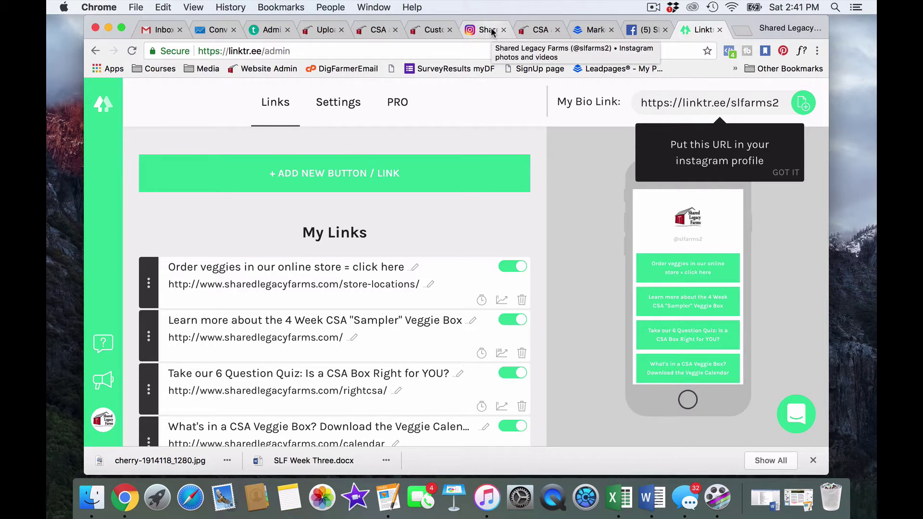
pyautogui.click(493, 32)
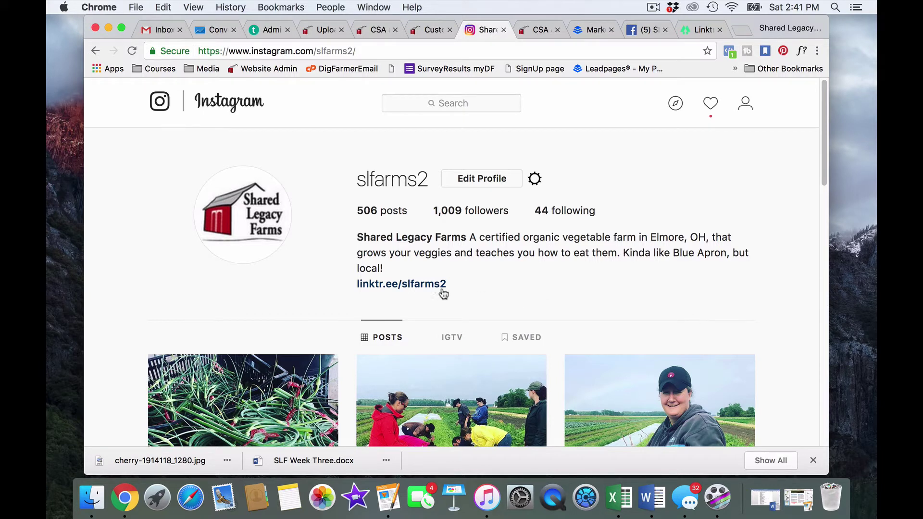
# Open the linktr.ee/slfarms2 link from the Instagram bio and look through its link buttons.
pyautogui.click(395, 288)
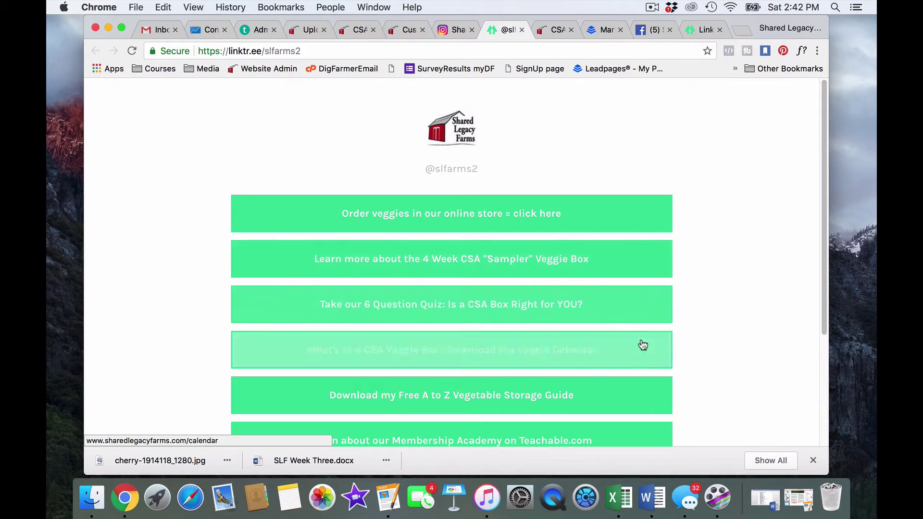
pyautogui.scroll(-3, 634, 373)
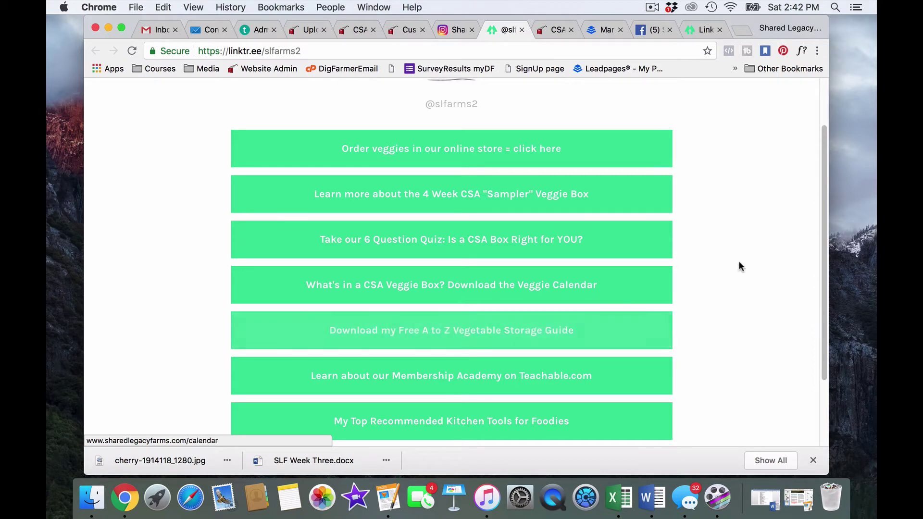
pyautogui.scroll(2, 758, 247)
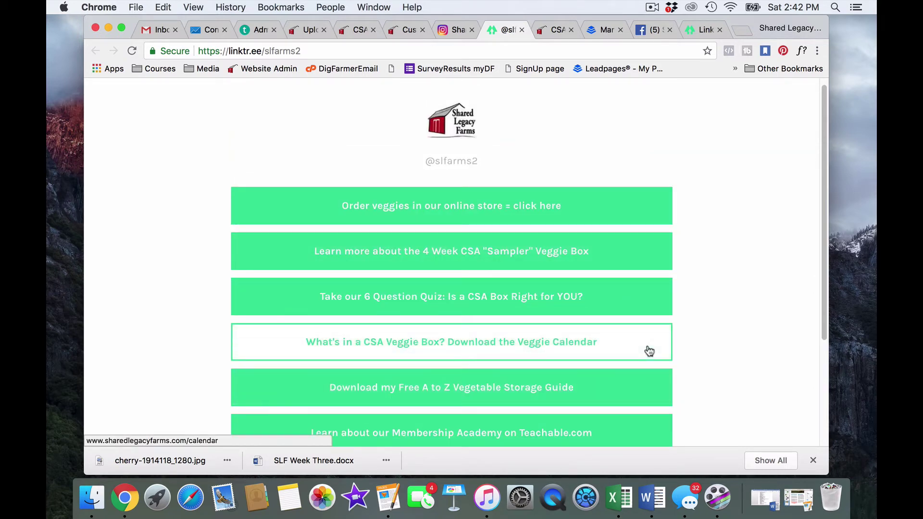
# View the landing page behind the "Take our 6 Question Quiz" link and close it.
pyautogui.click(543, 297)
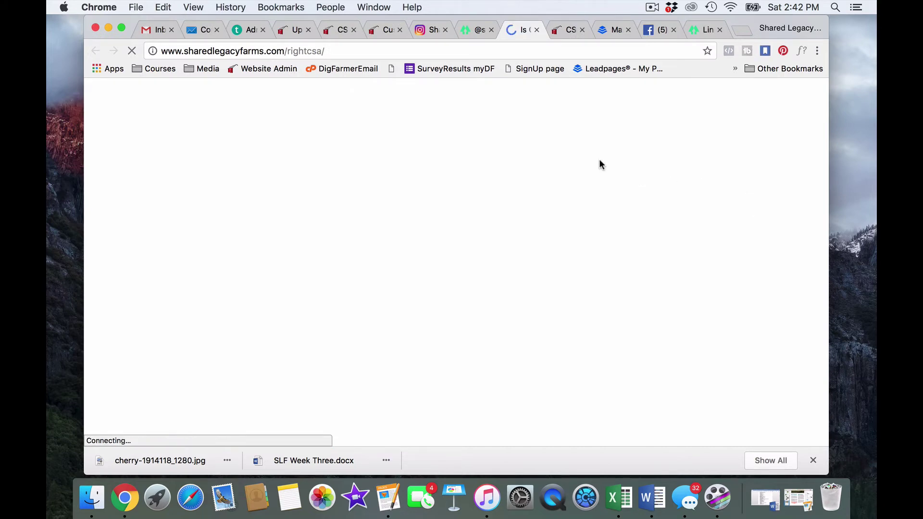
pyautogui.scroll(-5, 630, 367)
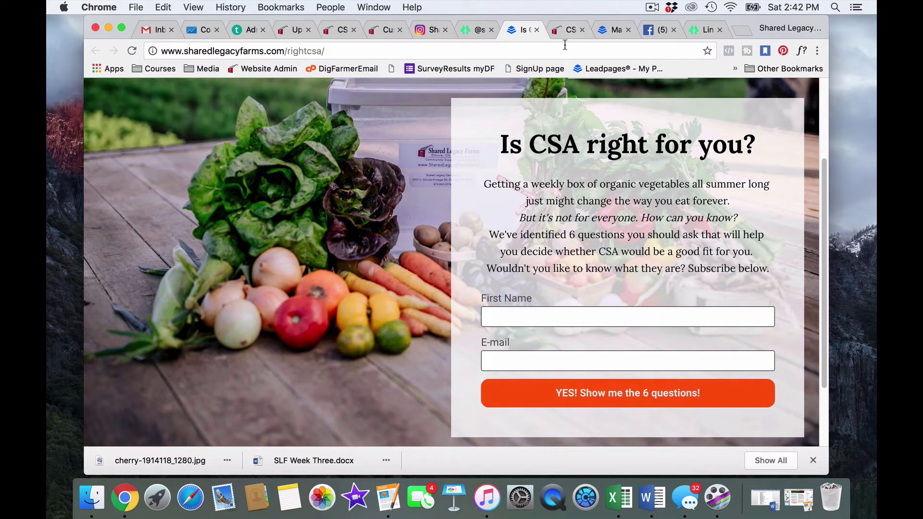
pyautogui.click(537, 31)
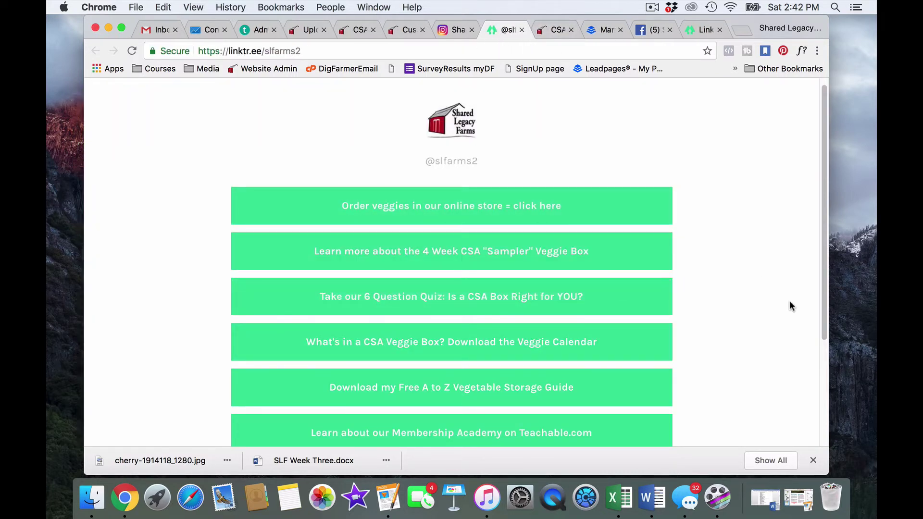
# In the Linktree admin page, add a new link titled "Subscribe to my market email list".
pyautogui.click(705, 30)
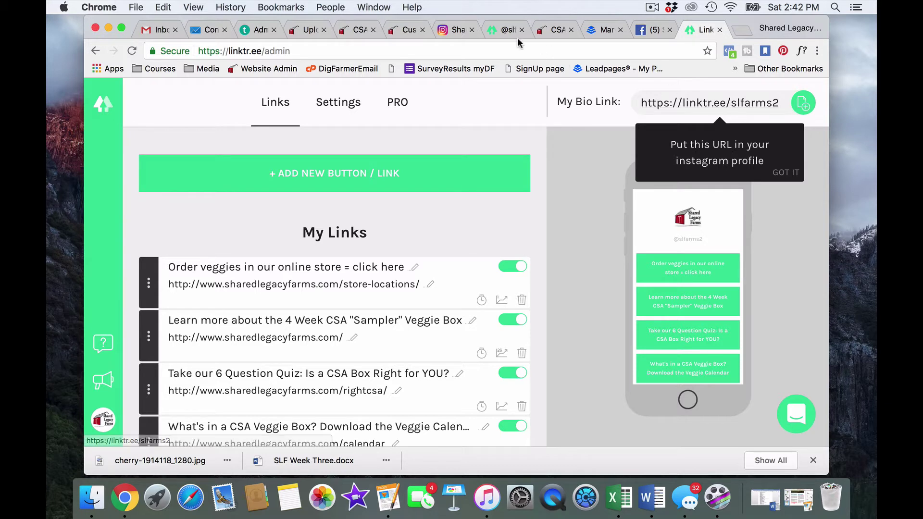
pyautogui.click(455, 30)
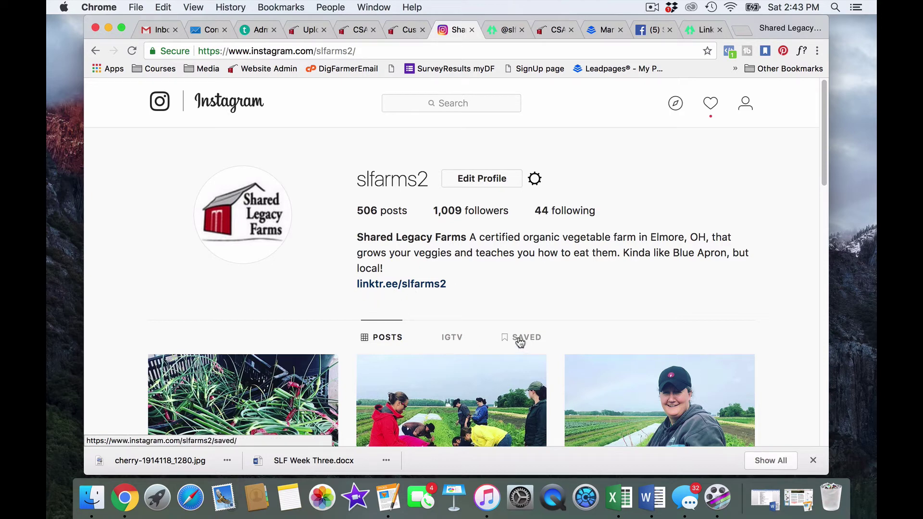
pyautogui.click(701, 30)
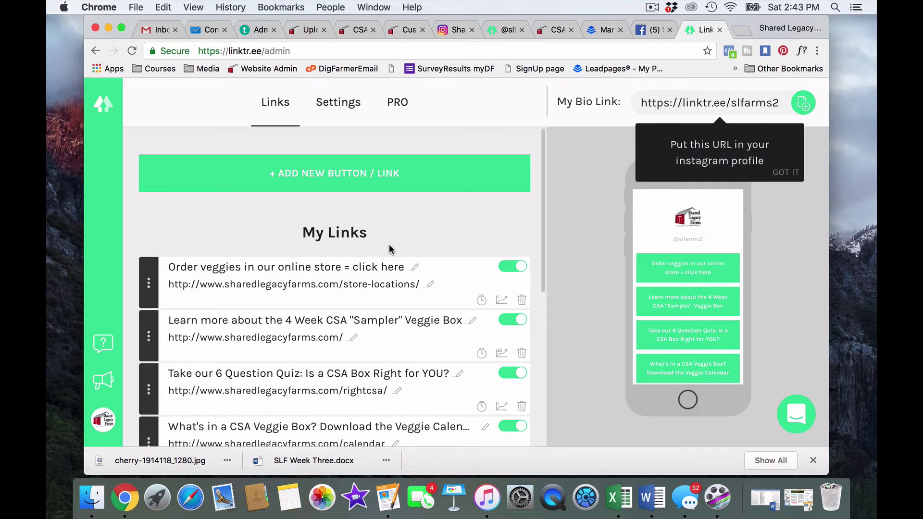
pyautogui.click(386, 177)
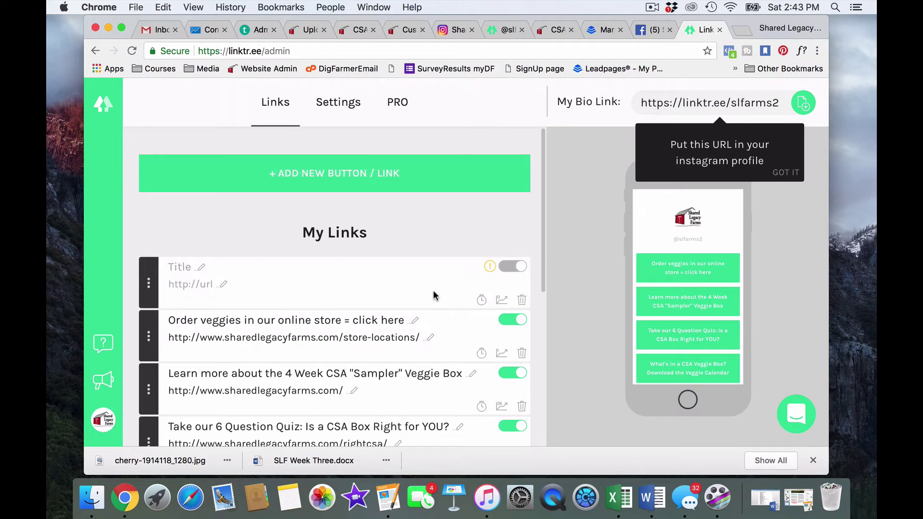
pyautogui.click(183, 266)
pyautogui.write('Subscribe to my market')
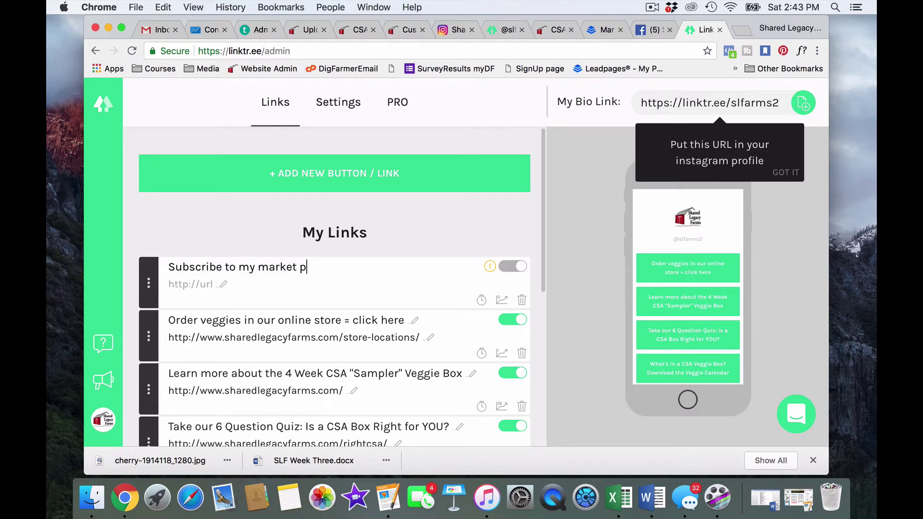
pyautogui.write(' email list')
pyautogui.click(183, 284)
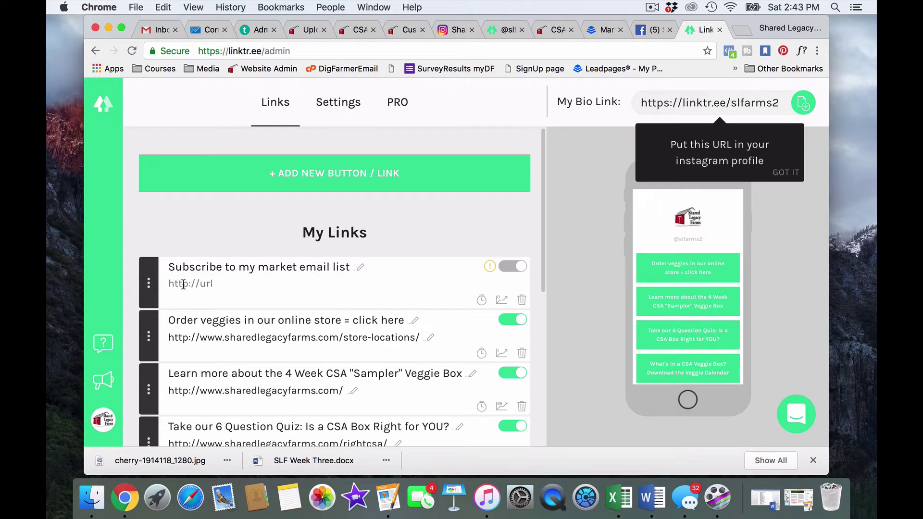
pyautogui.write('http://www.sharedlegacyfarms.c')
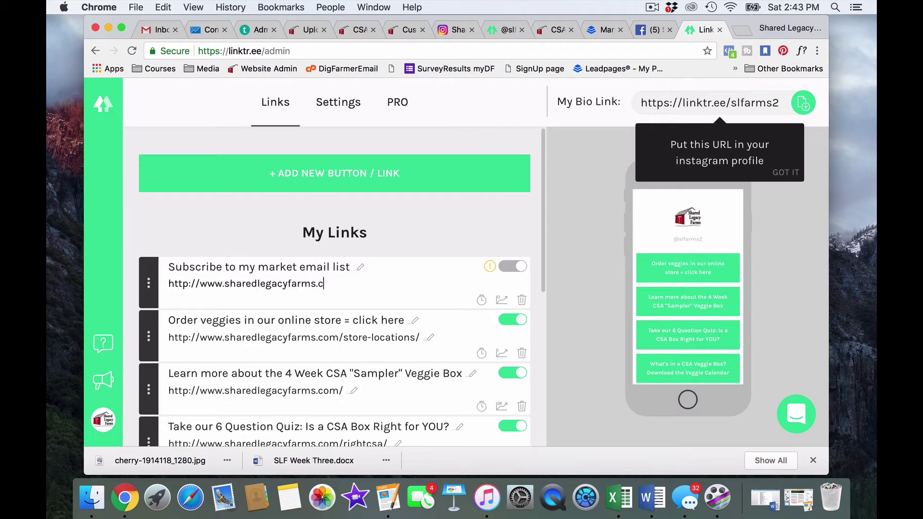
pyautogui.write('om/market')
pyautogui.click(510, 268)
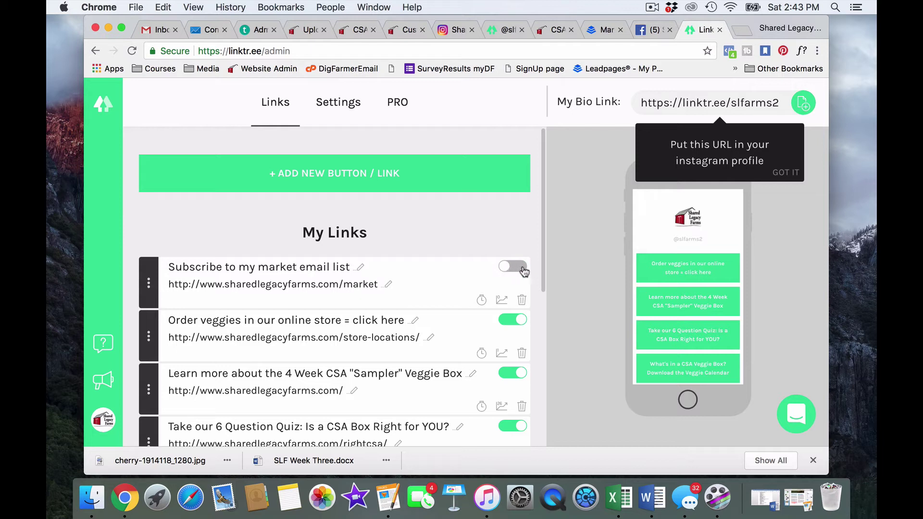
pyautogui.click(504, 267)
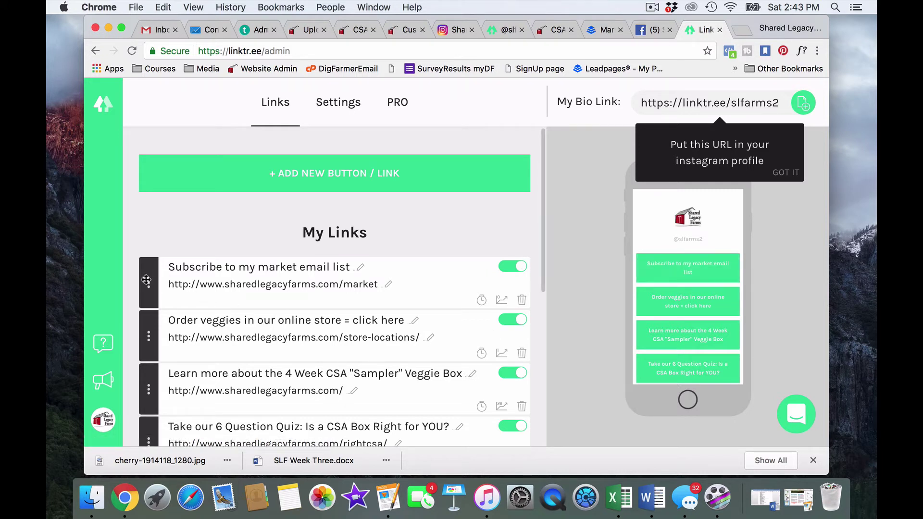
# Move the "Order veggies in our online store" link above the market email list link.
pyautogui.moveTo(149, 337); pyautogui.dragTo(155, 291)
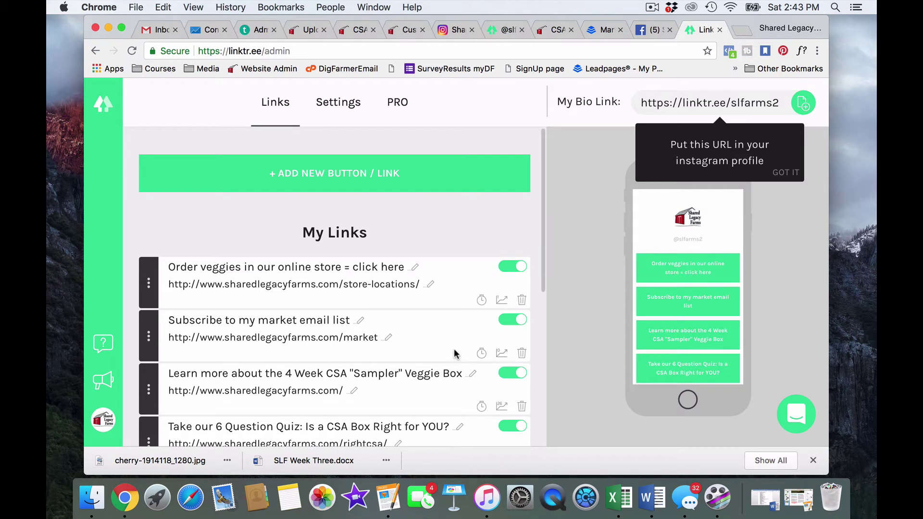
pyautogui.scroll(-2, 454, 348)
pyautogui.scroll(-2, 454, 353)
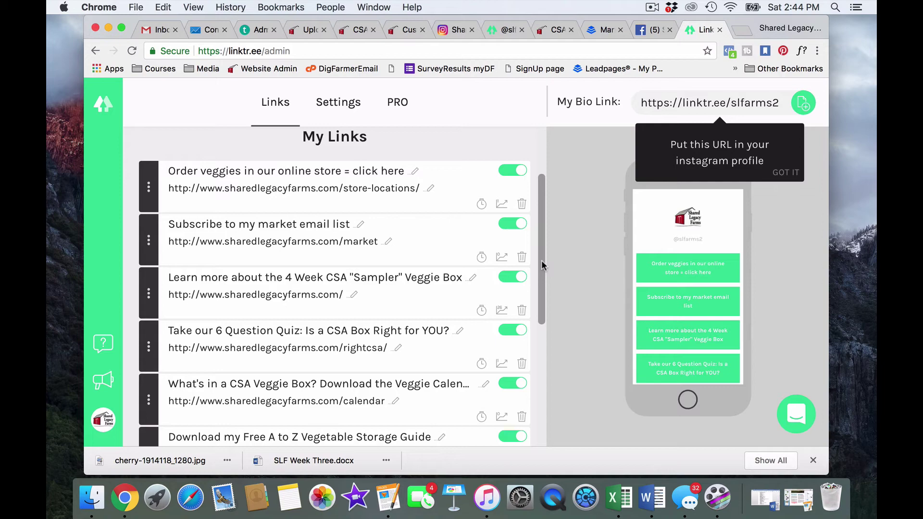
# Return to the Instagram profile and view the garlic scapes post, the first in the grid.
pyautogui.click(453, 30)
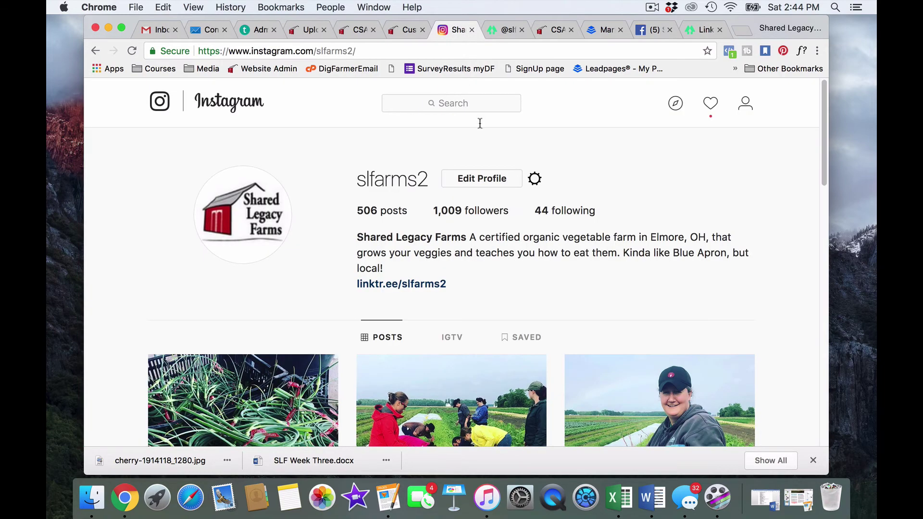
pyautogui.scroll(-4, 530, 295)
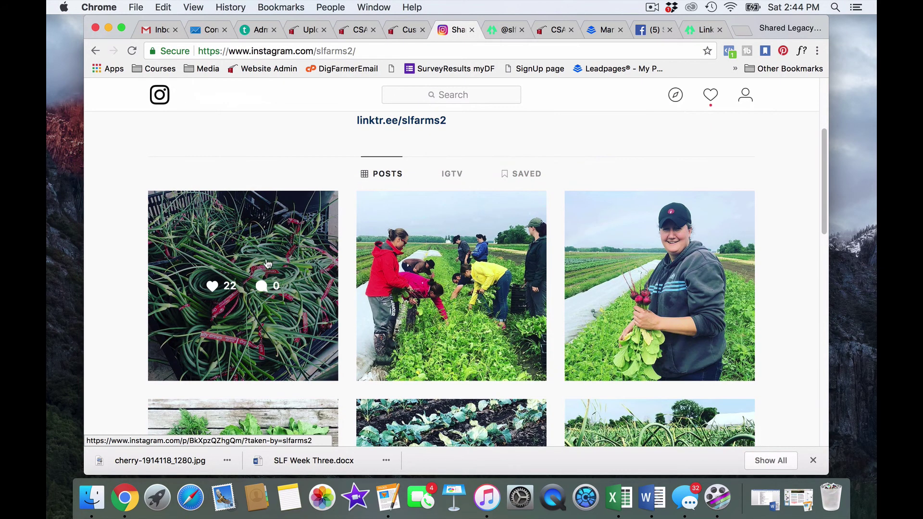
pyautogui.click(267, 262)
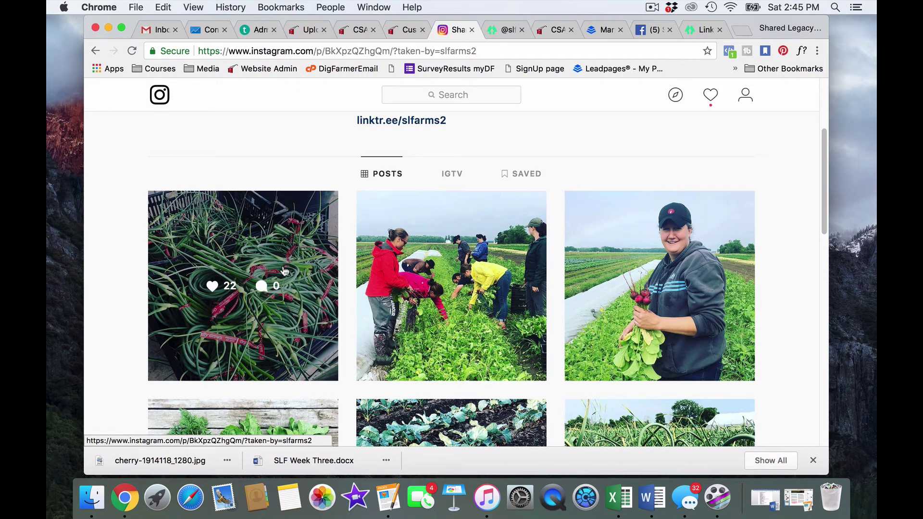
# Review all links in the Linktree admin list, from the online store to the latest blogpost.
pyautogui.click(706, 31)
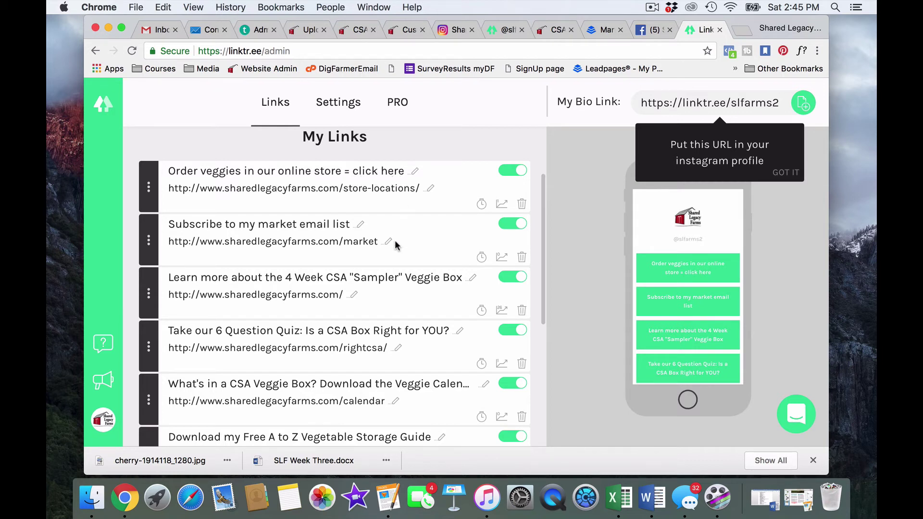
pyautogui.scroll(-2, 395, 244)
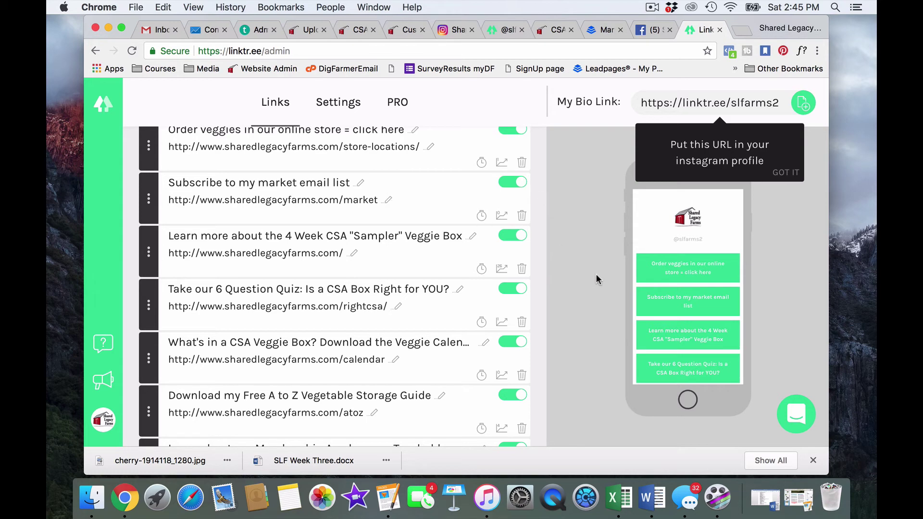
pyautogui.scroll(-2, 477, 260)
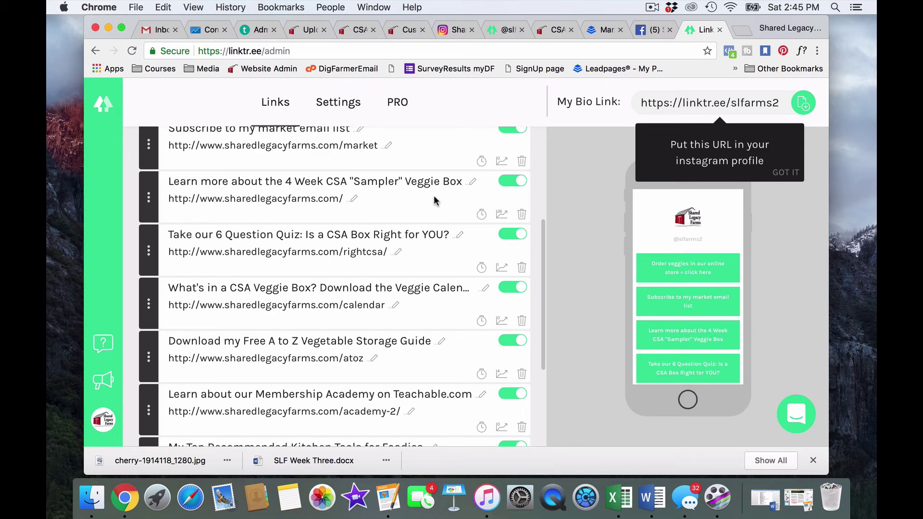
pyautogui.scroll(-1, 436, 238)
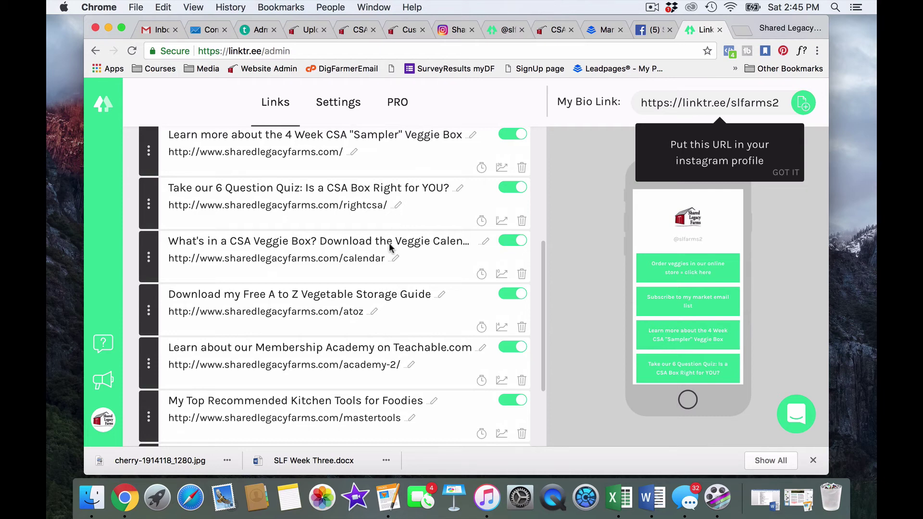
pyautogui.scroll(-2, 392, 248)
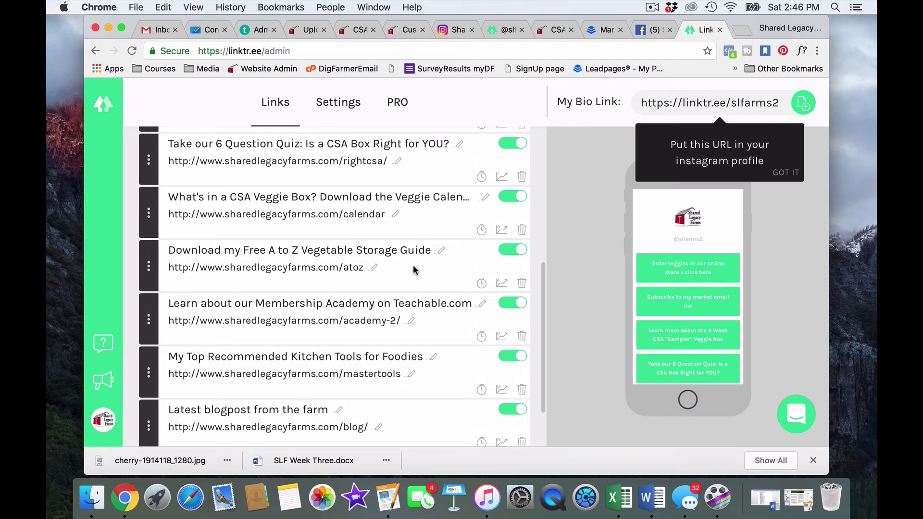
pyautogui.scroll(-2, 441, 264)
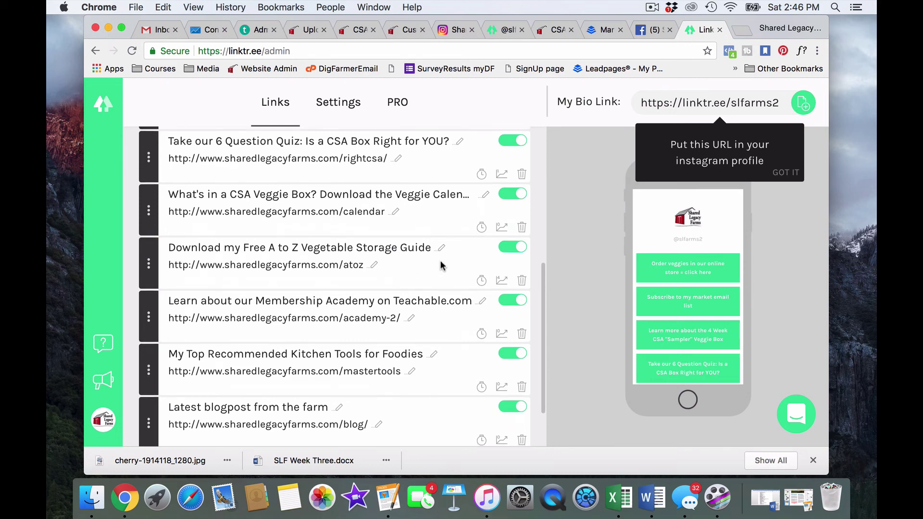
pyautogui.scroll(-1, 442, 264)
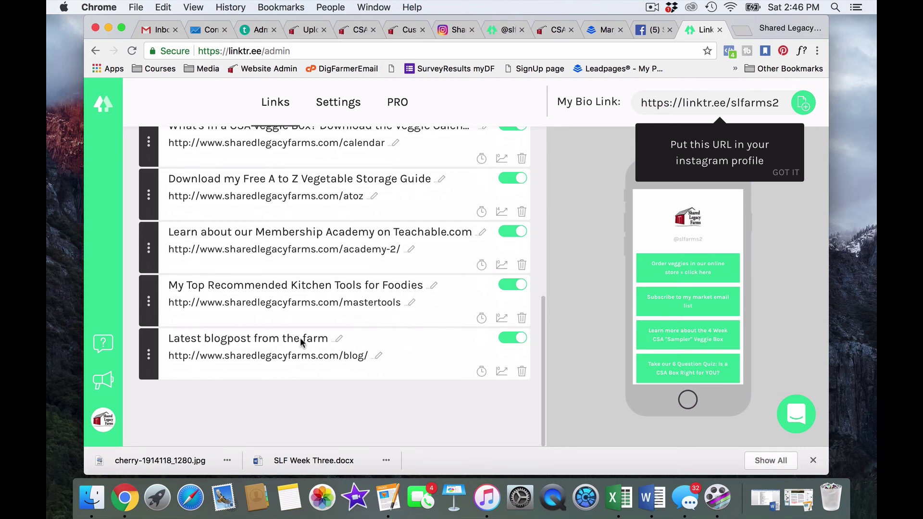
pyautogui.scroll(10, 372, 206)
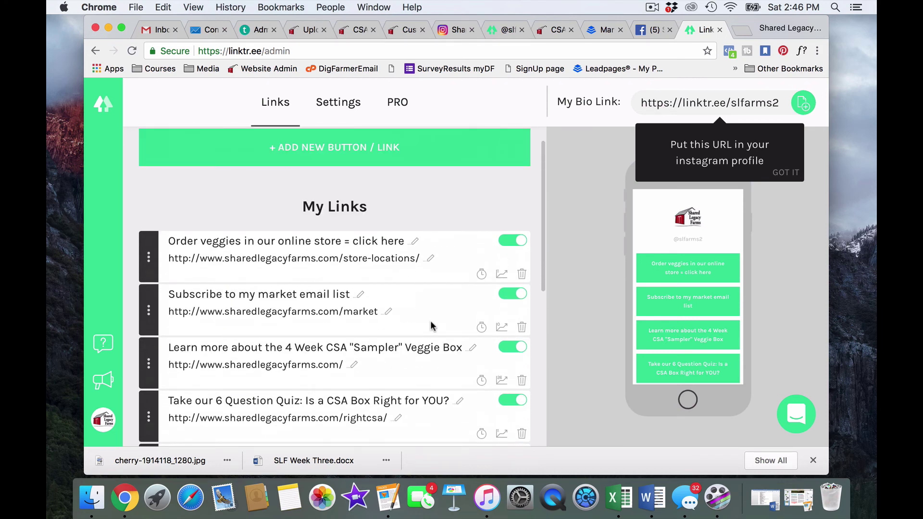
pyautogui.scroll(-2, 430, 321)
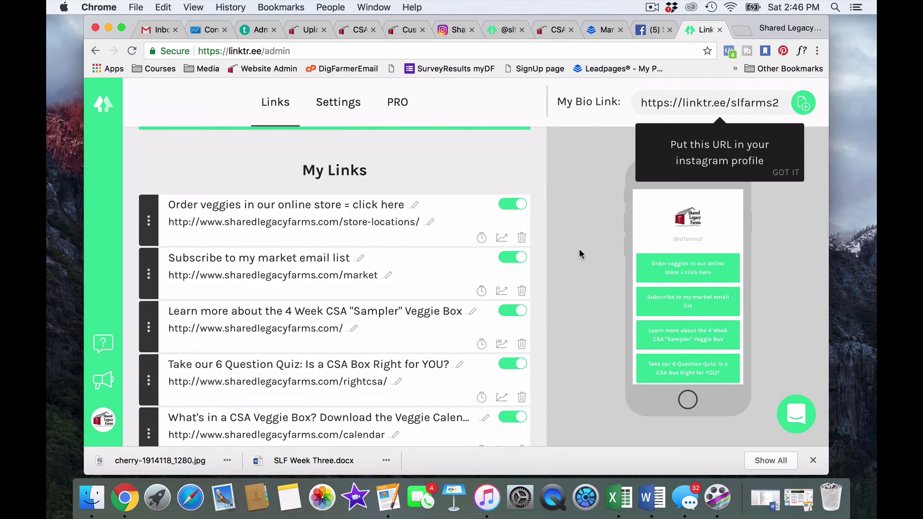
# Try the purple gradient and black themes in Linktree's appearance settings, restore the green theme, and return to the links list.
pyautogui.click(330, 106)
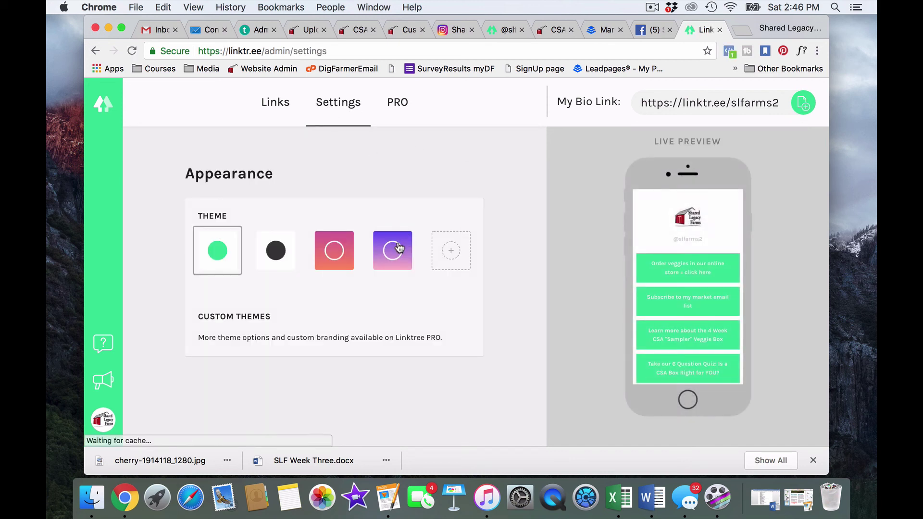
pyautogui.click(399, 248)
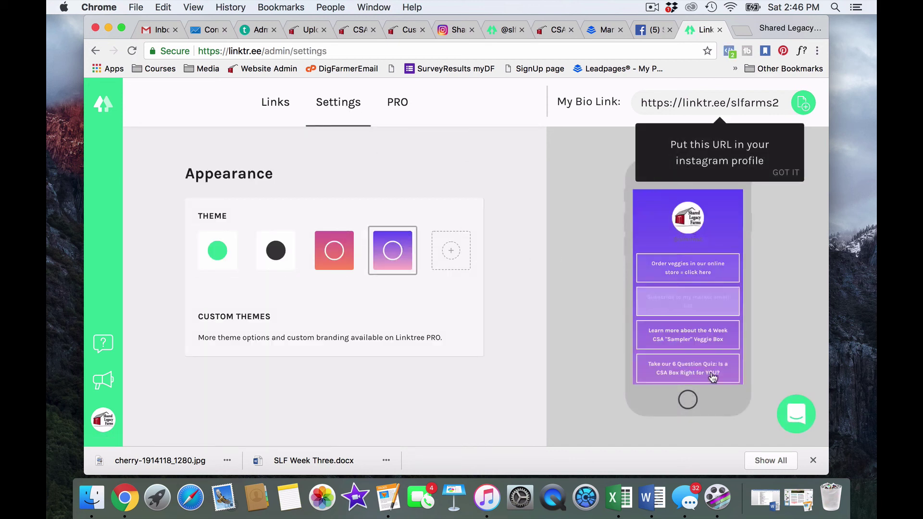
pyautogui.click(278, 248)
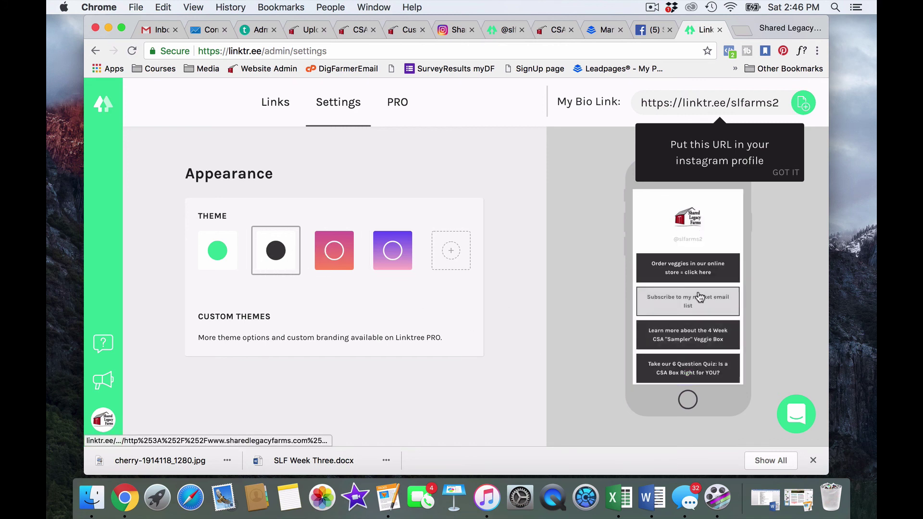
pyautogui.click(221, 252)
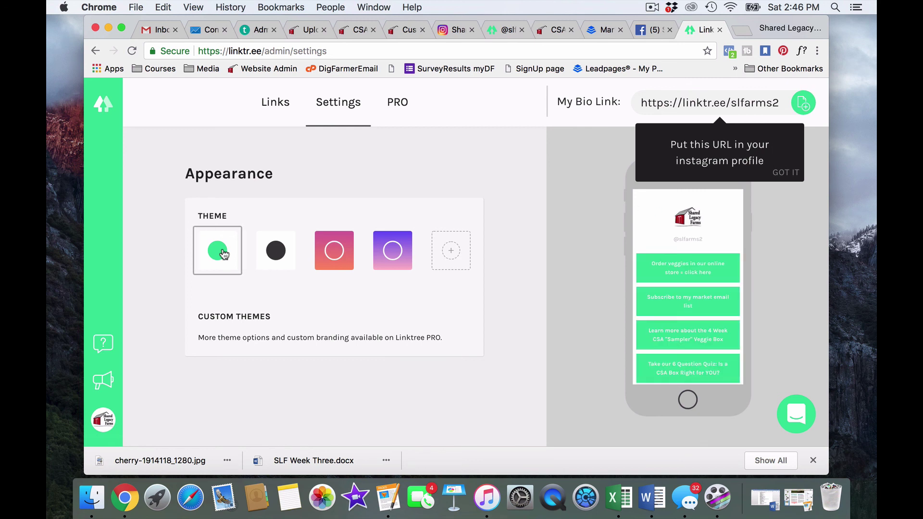
pyautogui.click(269, 106)
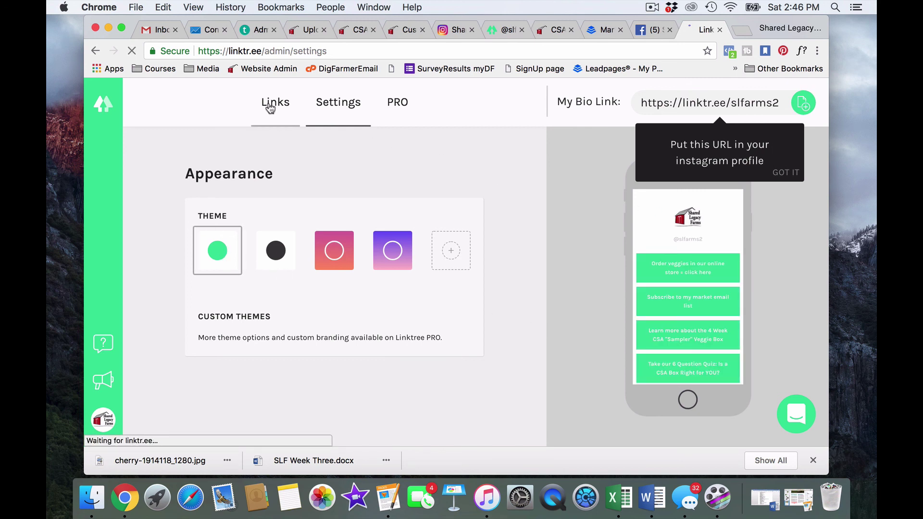